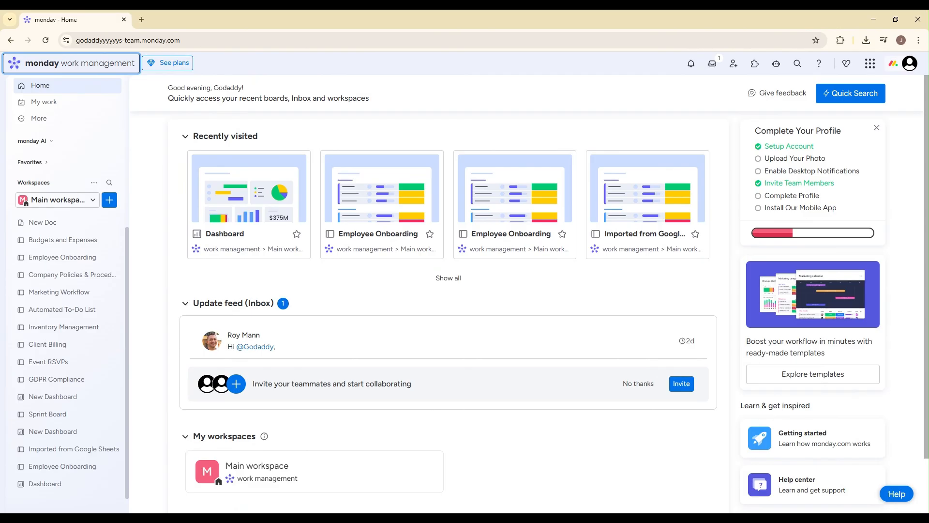
# Step: Create a new board named Workflow Board in the main workspace, keeping Main privacy and Items as the managed type
pyautogui.click(457, 69)
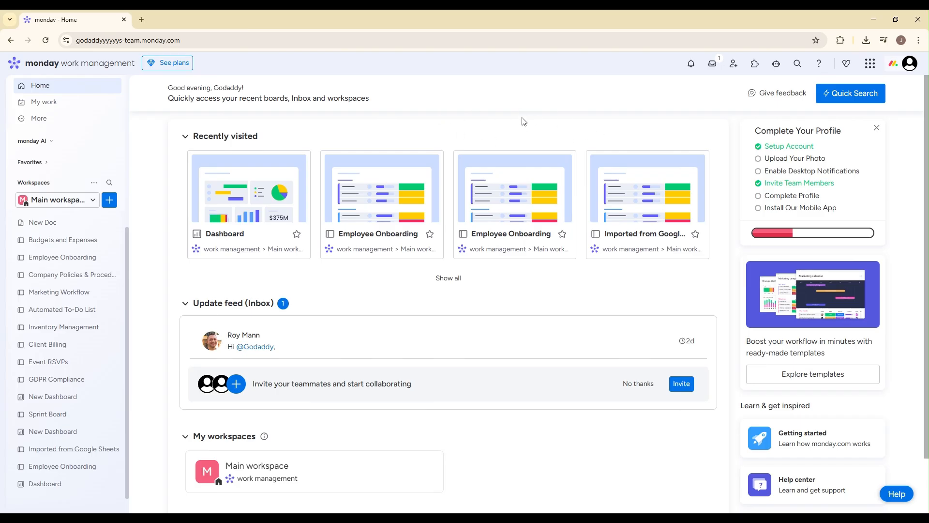
pyautogui.click(109, 206)
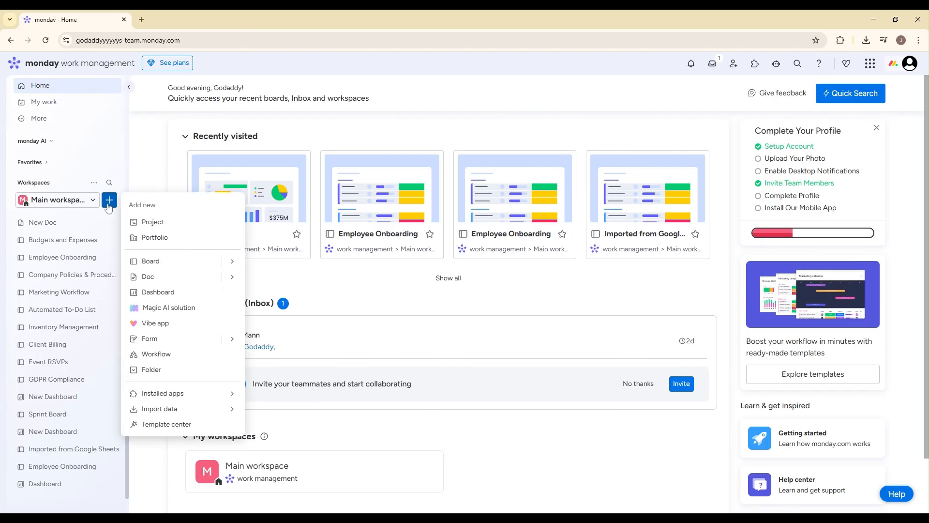
pyautogui.moveTo(227, 261)
pyautogui.click(264, 264)
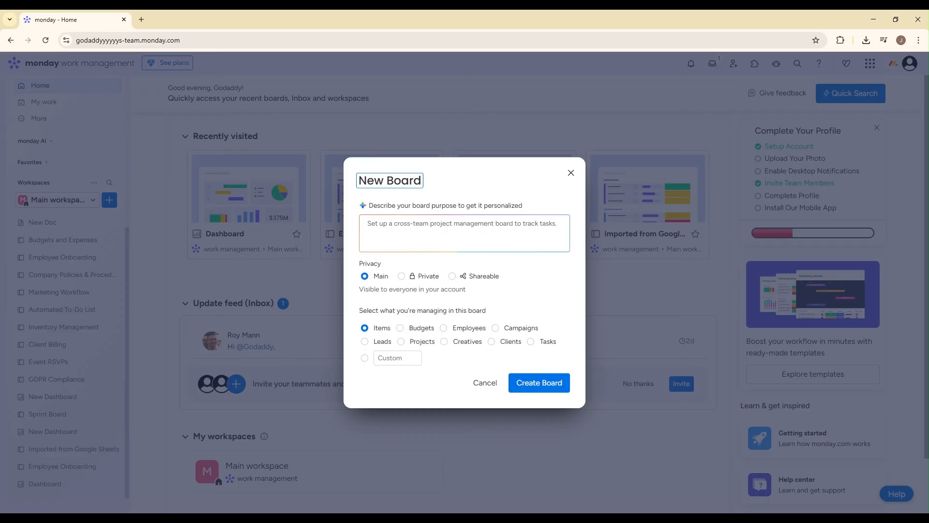
pyautogui.hotkey('ctrl', 'a')
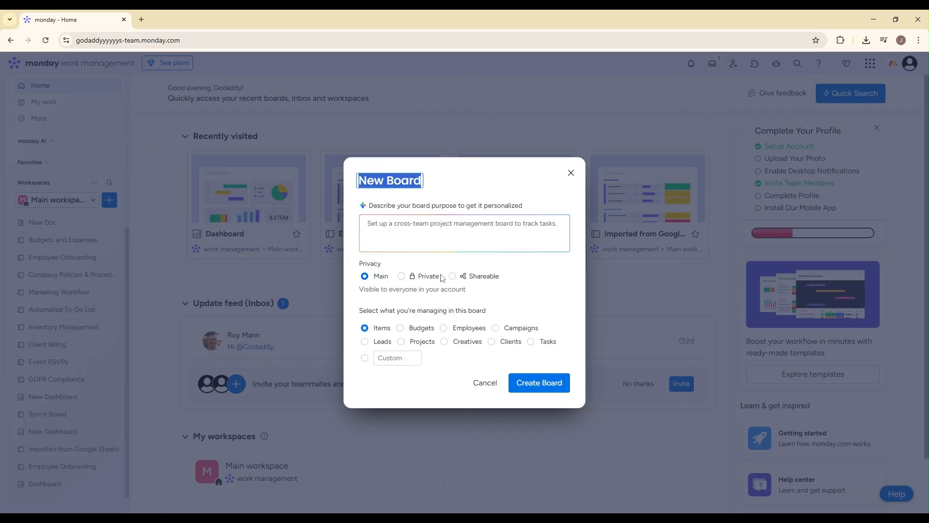
pyautogui.write('Workflow B')
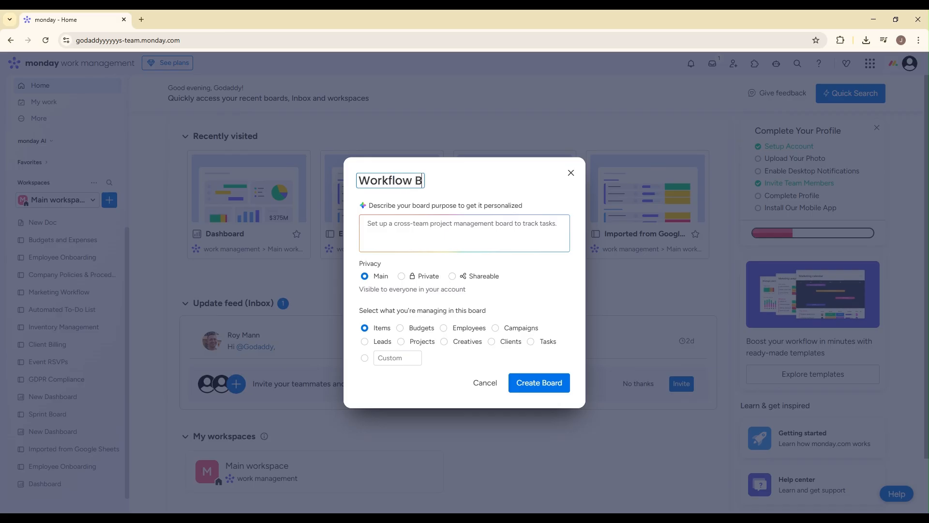
pyautogui.write('oard')
pyautogui.press('Return')
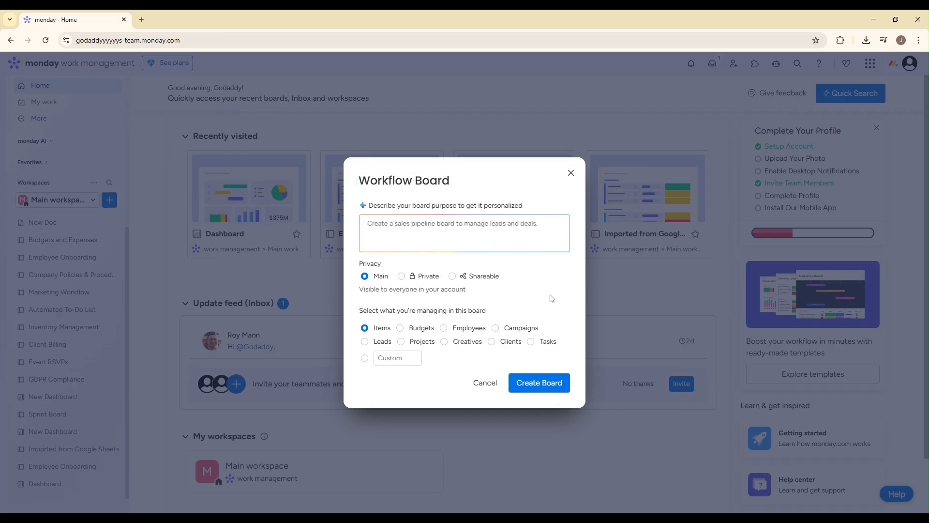
pyautogui.click(539, 382)
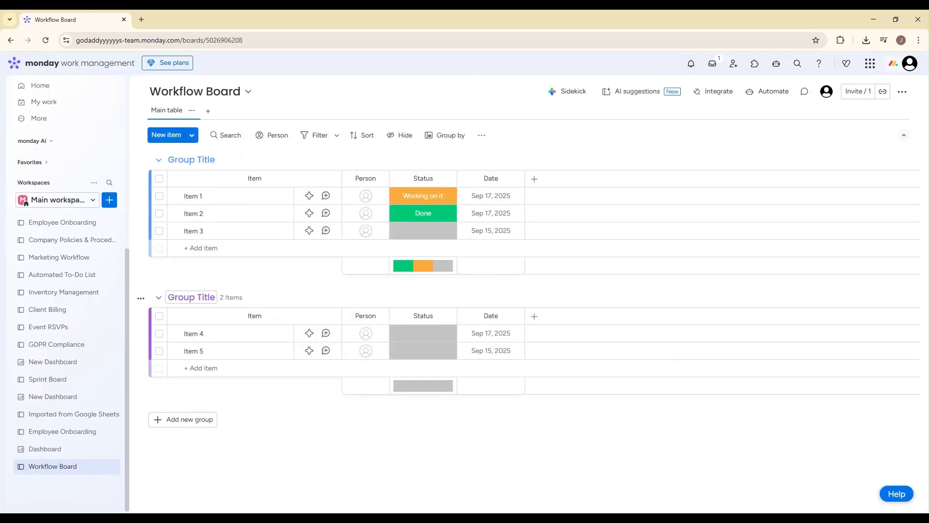
# Step: Rename the board's first group as To Do and the second group as In Progress
pyautogui.click(194, 160)
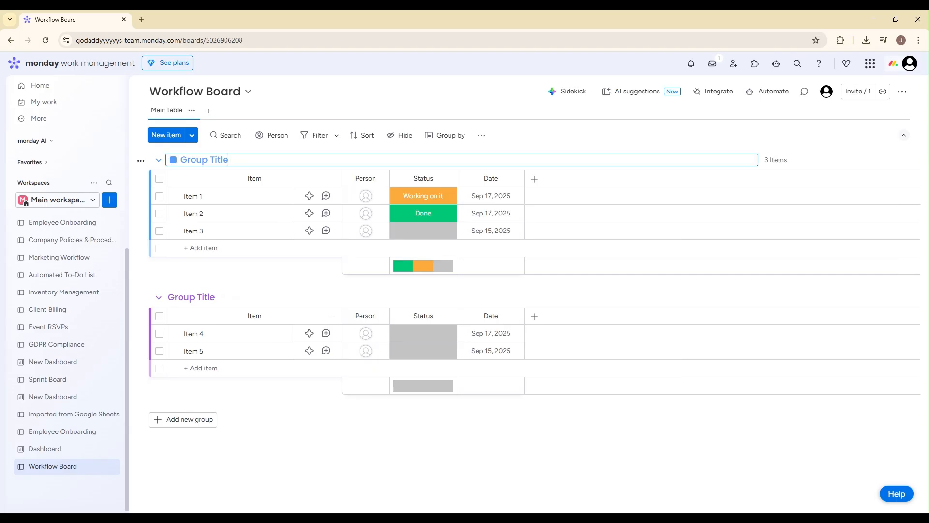
pyautogui.click(199, 297)
pyautogui.tripleClick(194, 160)
pyautogui.write('T')
pyautogui.click(212, 298)
pyautogui.moveTo(229, 297); pyautogui.dragTo(174, 297)
pyautogui.write('In PROG')
pyautogui.press('BackSpace')
pyautogui.press('BackSpace')
pyautogui.press('BackSpace')
pyautogui.write('rogress')
# Step: Add a third group named Completed to the board
pyautogui.click(184, 420)
pyautogui.write('Completed')
pyautogui.click(330, 156)
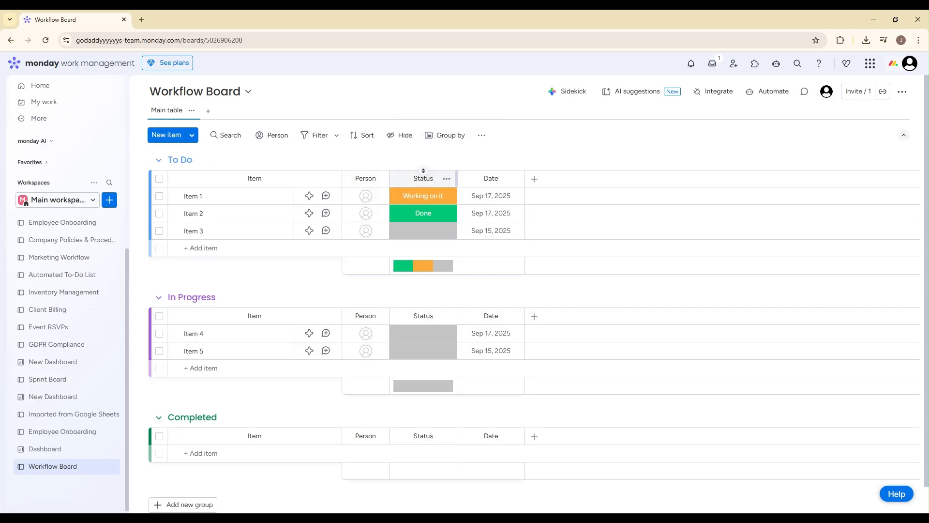
# Step: View the status options of Item 1 in the To Do group and assign the item to the account member
pyautogui.click(424, 196)
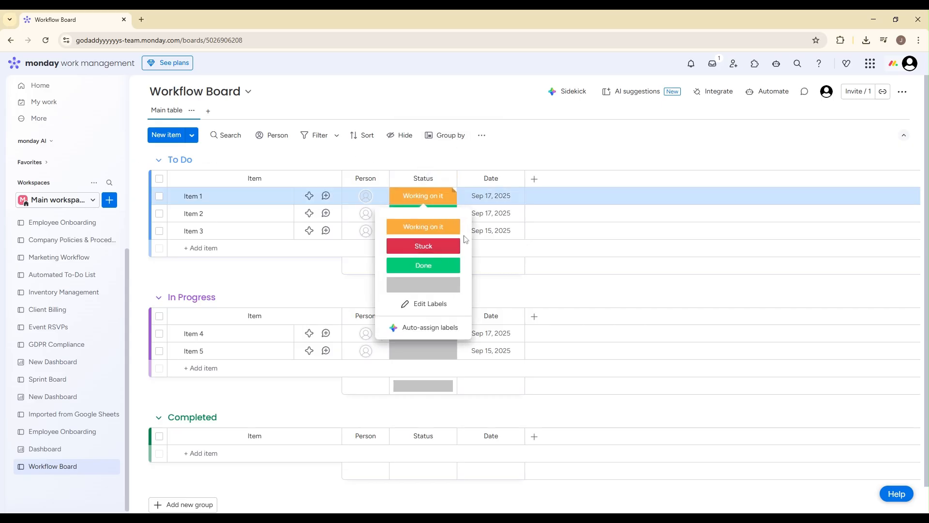
pyautogui.click(539, 150)
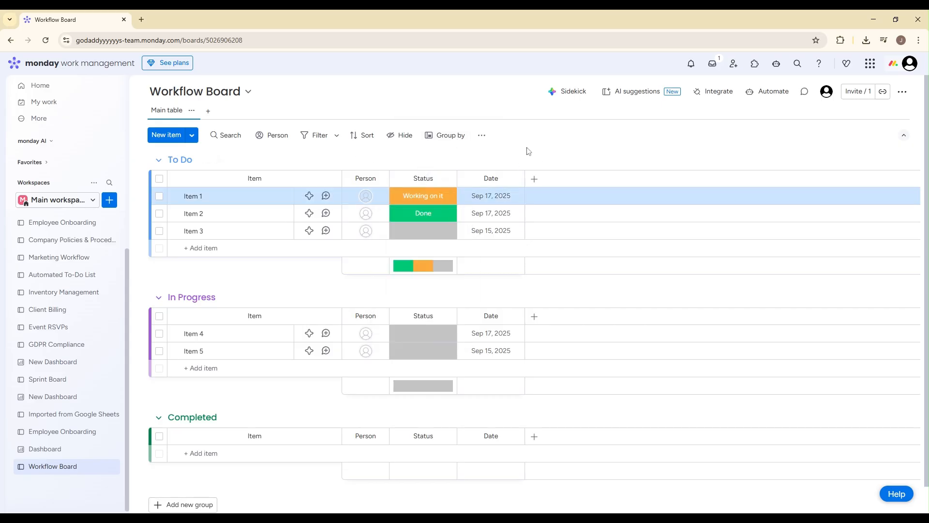
pyautogui.click(366, 195)
pyautogui.click(312, 259)
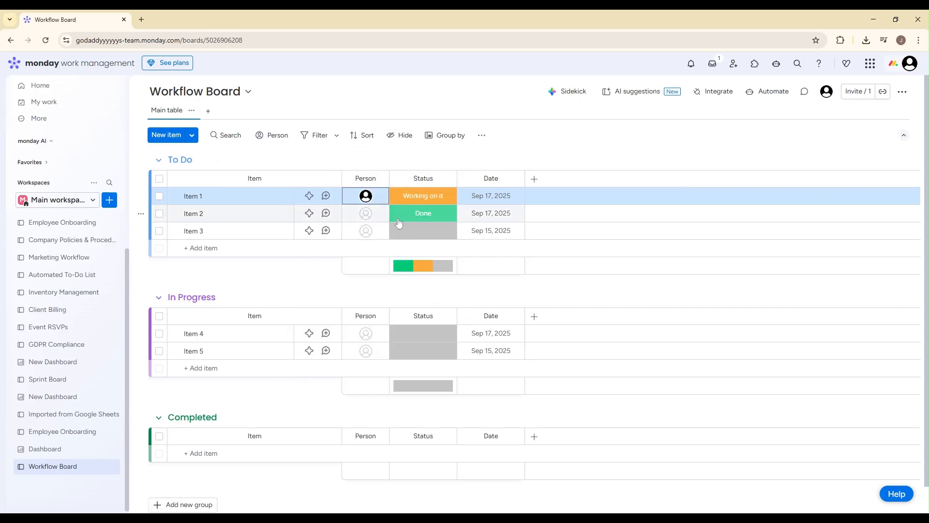
# Step: Rename the Person column as People
pyautogui.click(366, 178)
pyautogui.doubleClick(365, 178)
pyautogui.write('People')
pyautogui.click(490, 175)
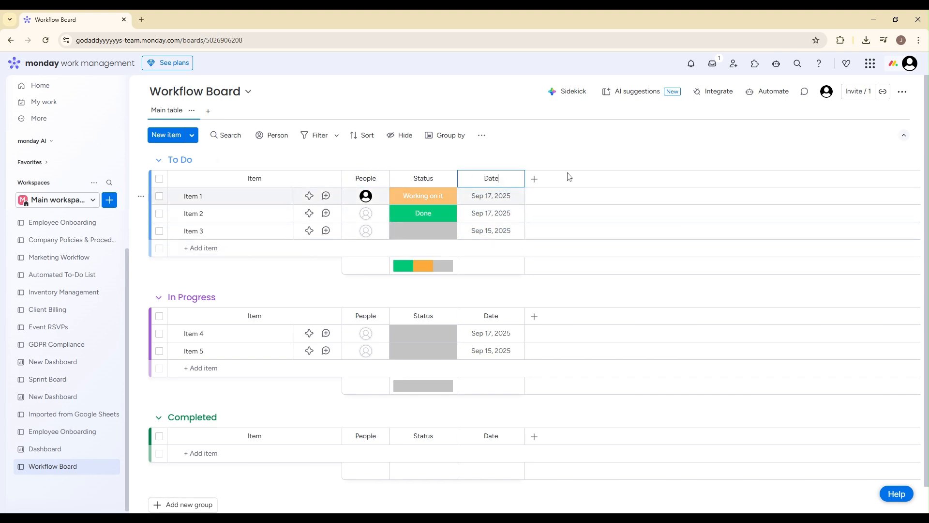
# Step: Add a text column named Notes after the Date column
pyautogui.click(534, 179)
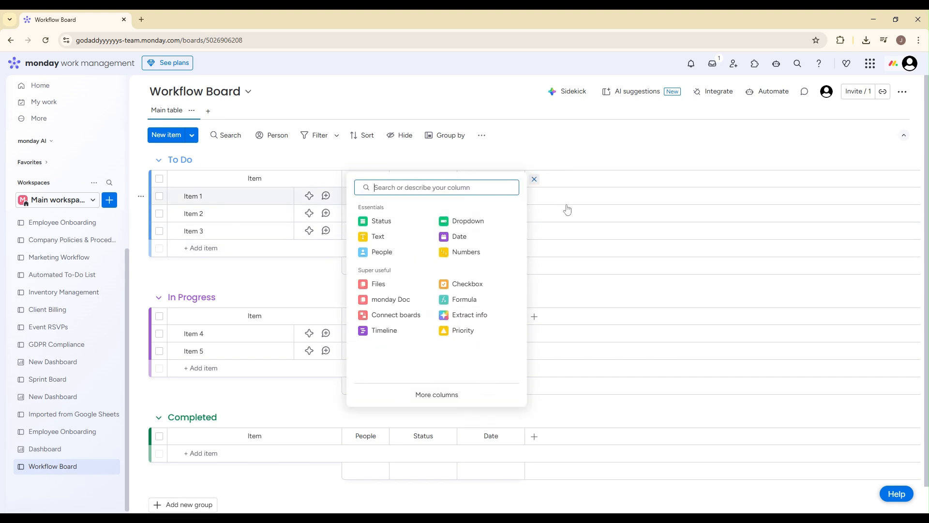
pyautogui.click(392, 237)
pyautogui.click(559, 178)
pyautogui.write('Notes')
pyautogui.press('Return')
pyautogui.click(602, 178)
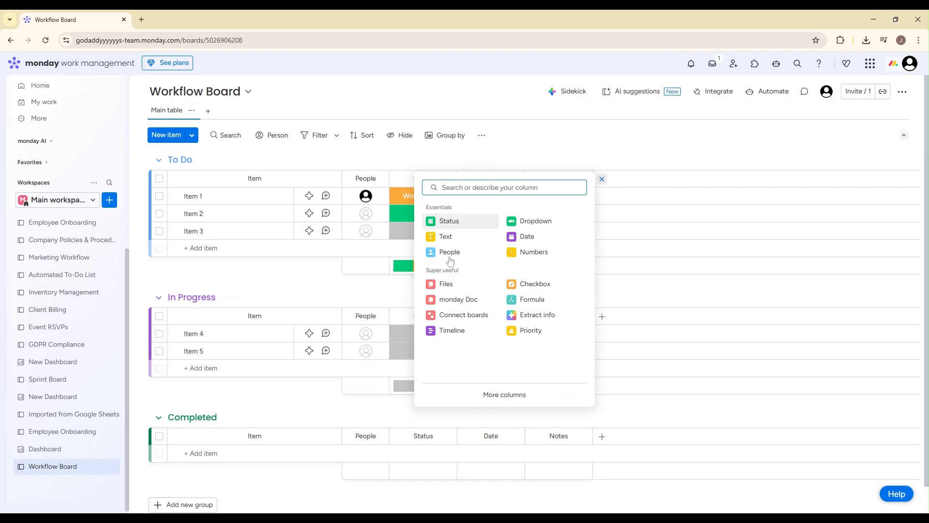
pyautogui.click(670, 150)
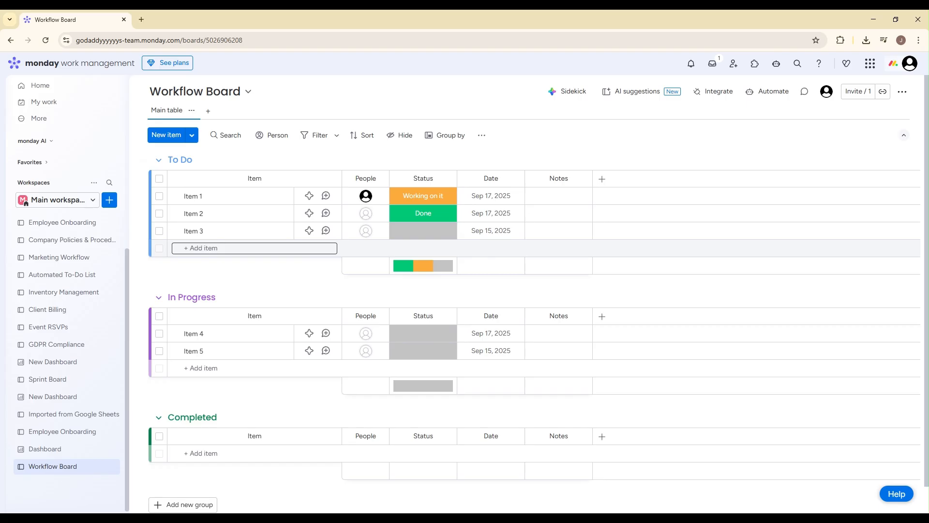
# Step: Rename the first item in the To Do group as Draft Copy and view its status options
pyautogui.click(201, 196)
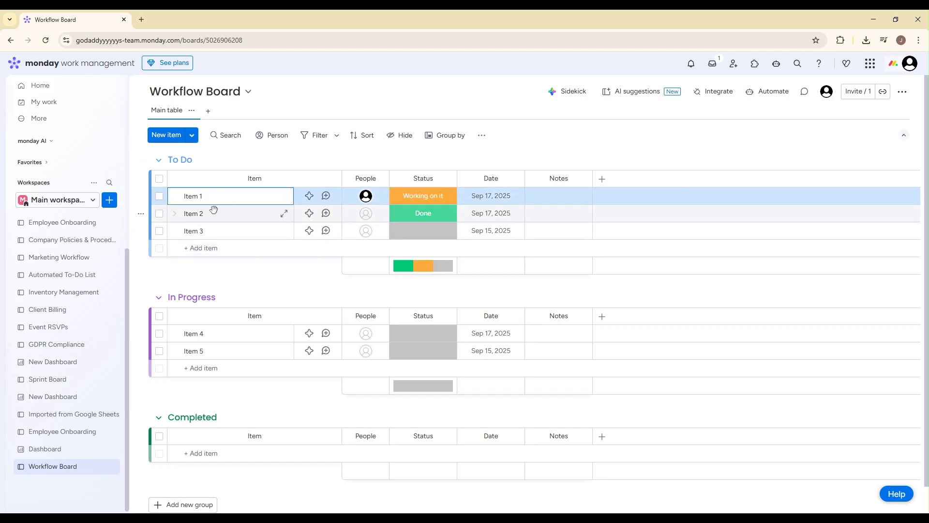
pyautogui.hotkey('ctrl', 'a')
pyautogui.write('m')
pyautogui.press('Return')
pyautogui.click(194, 214)
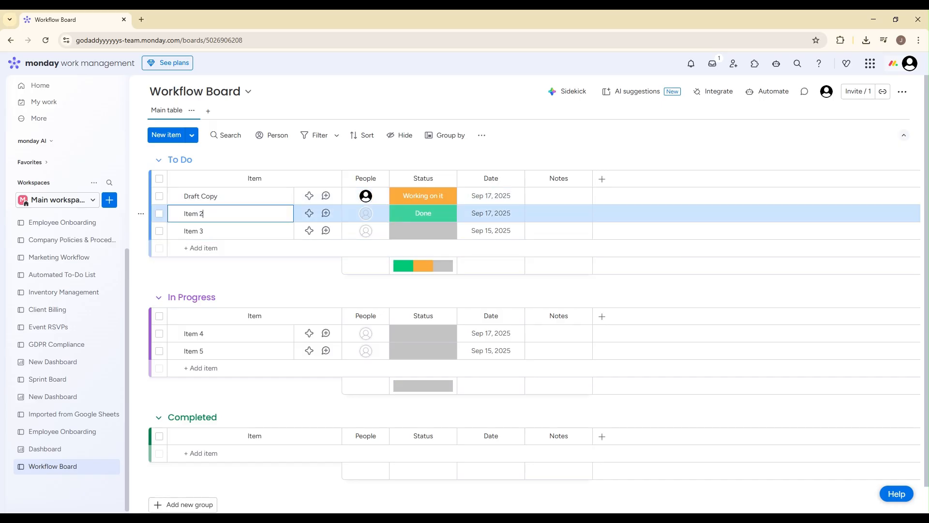
pyautogui.click(376, 152)
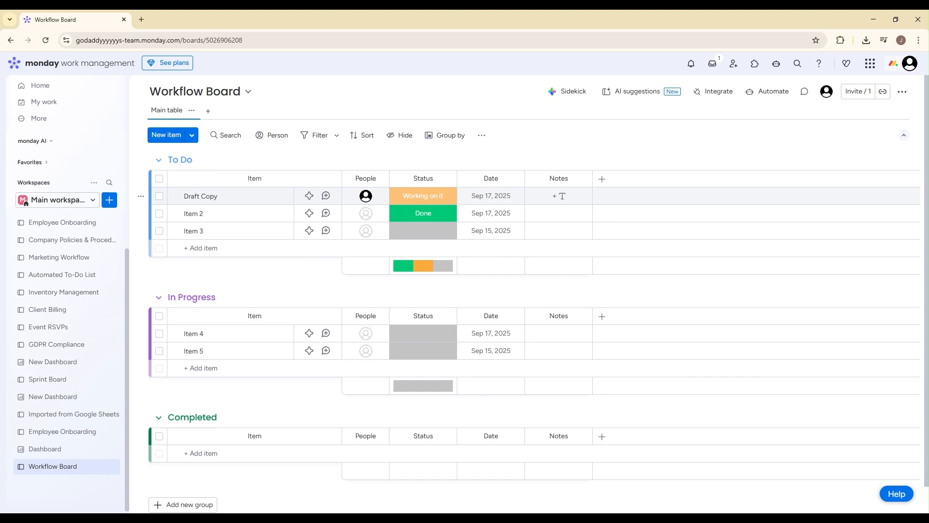
pyautogui.click(438, 199)
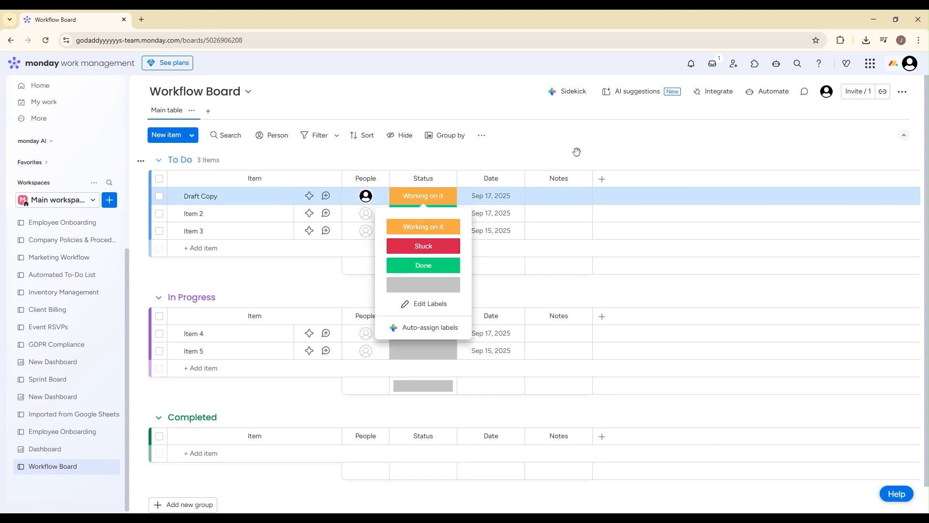
pyautogui.click(509, 156)
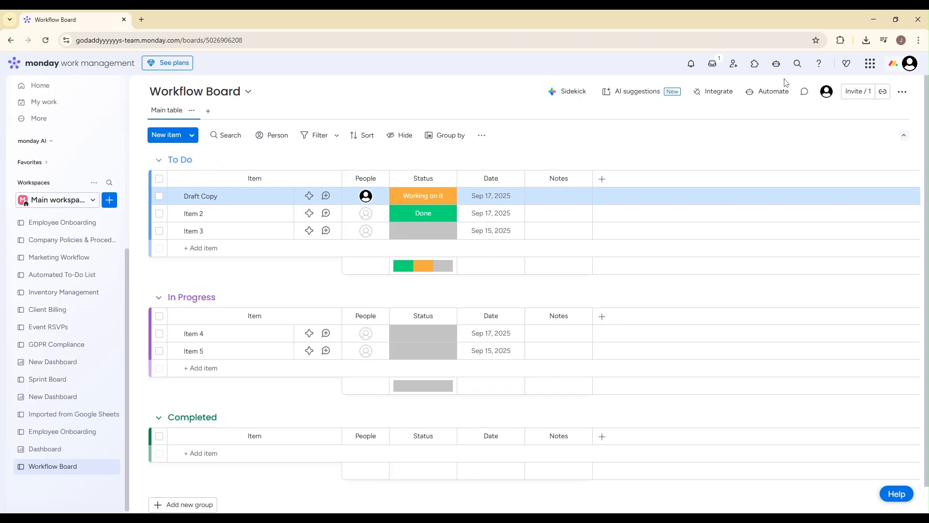
# Step: Start an automation from the template that notifies someone on a status change, with the trigger set to Status changing to Done
pyautogui.click(772, 93)
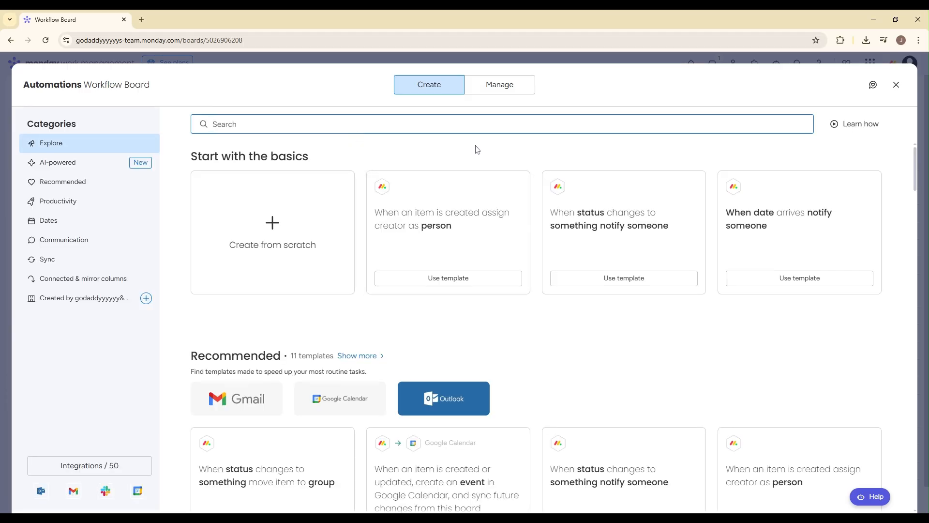
pyautogui.write('stat')
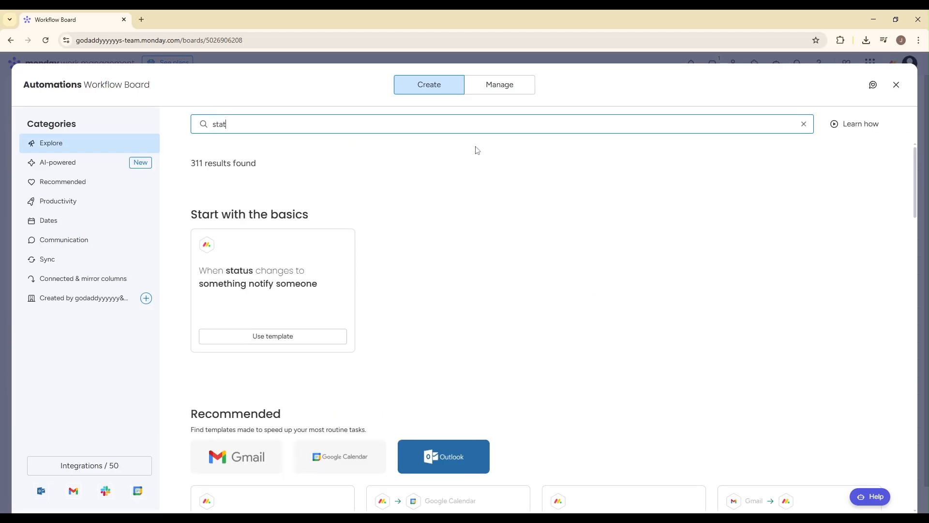
pyautogui.click(288, 335)
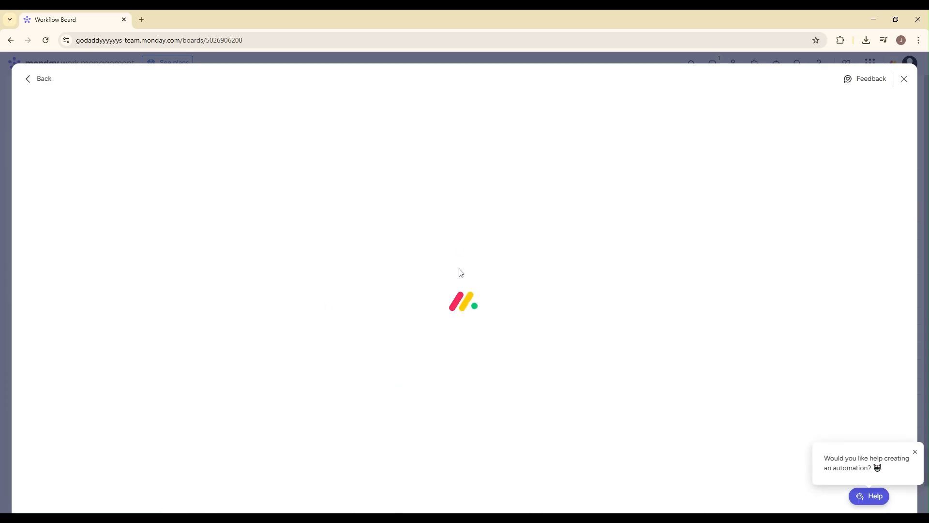
pyautogui.click(276, 148)
pyautogui.click(274, 183)
pyautogui.click(423, 145)
pyautogui.click(422, 239)
# Step: Compose the automation's notification message from the Item Name field followed by "completed"
pyautogui.click(249, 209)
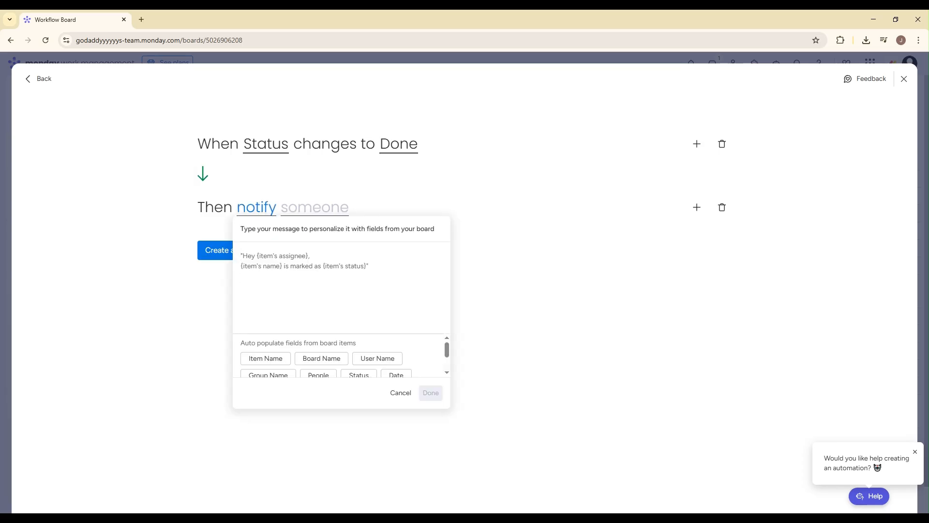
pyautogui.click(277, 353)
pyautogui.write('completed')
pyautogui.click(431, 393)
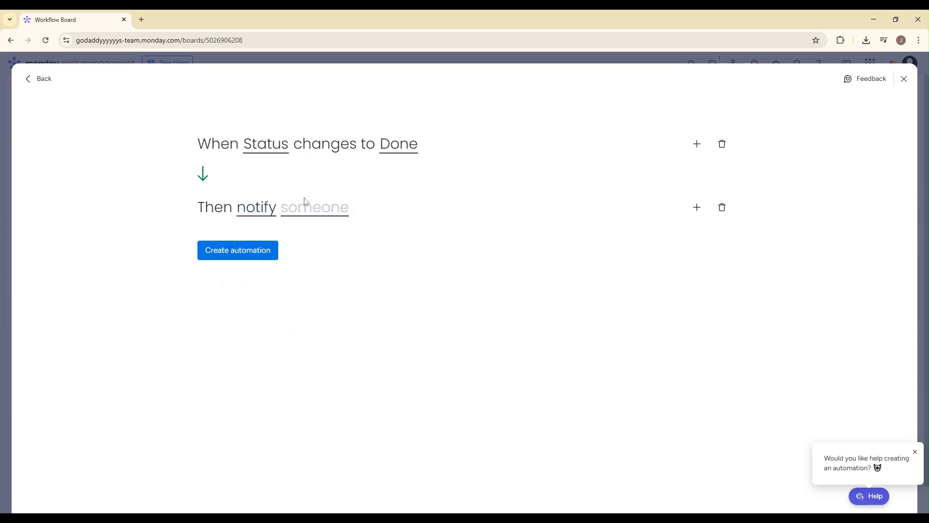
# Step: Set Godaddy as the notification's recipient, create the automation and return to the board
pyautogui.click(314, 213)
pyautogui.click(319, 261)
pyautogui.click(317, 213)
pyautogui.click(317, 213)
pyautogui.click(315, 242)
pyautogui.click(236, 256)
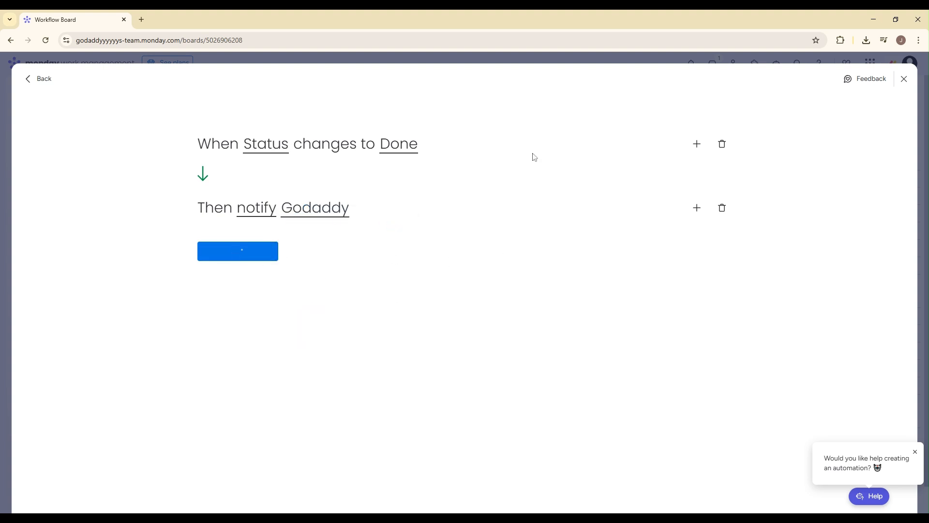
pyautogui.click(895, 86)
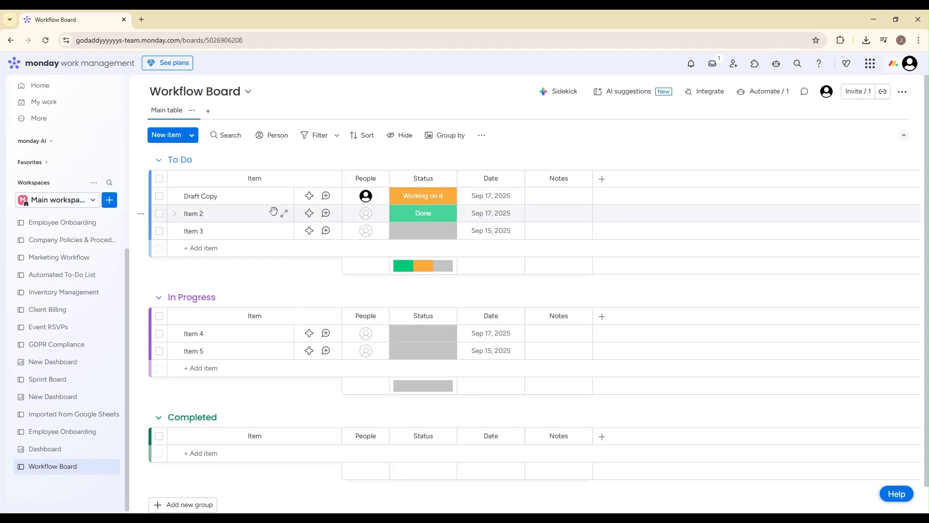
# Step: Move Item 2 from the To Do group to the Completed group and view the board's quick filter options
pyautogui.moveTo(208, 216); pyautogui.dragTo(213, 441)
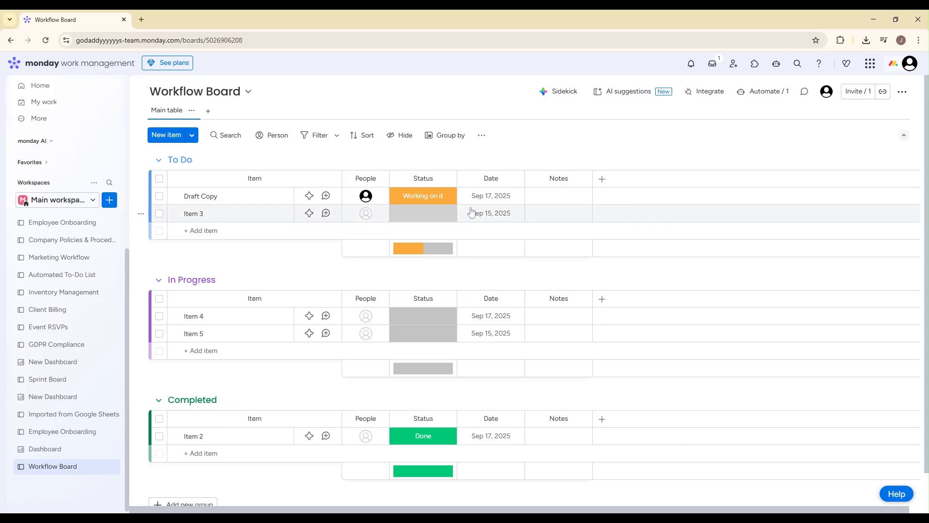
pyautogui.click(317, 135)
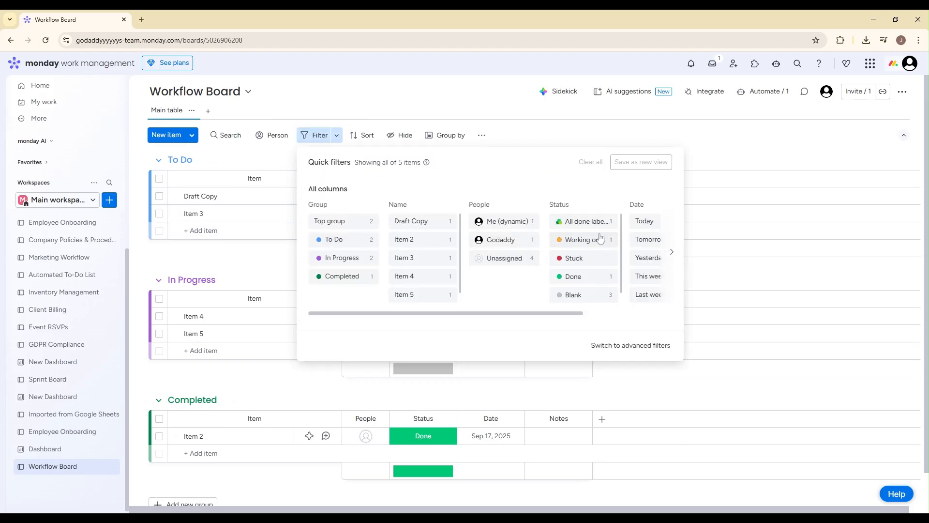
pyautogui.moveTo(523, 312); pyautogui.dragTo(611, 313)
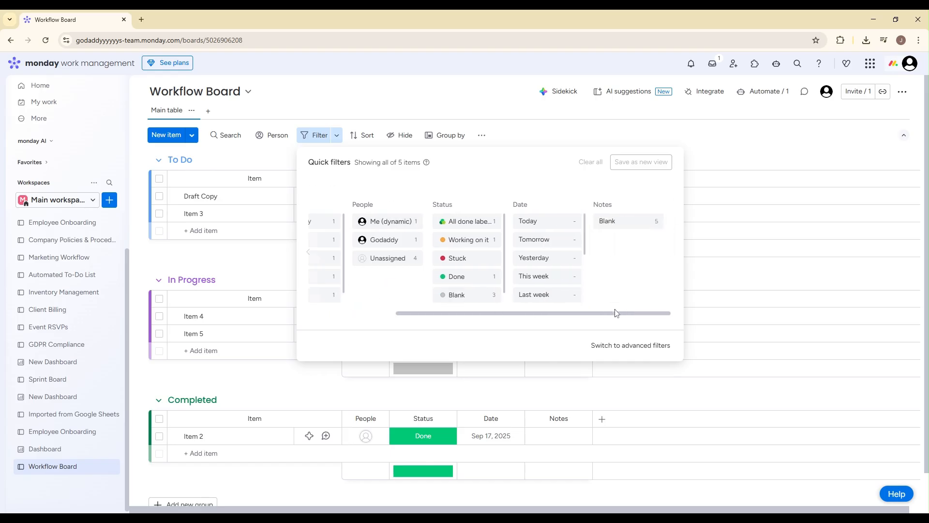
pyautogui.click(500, 117)
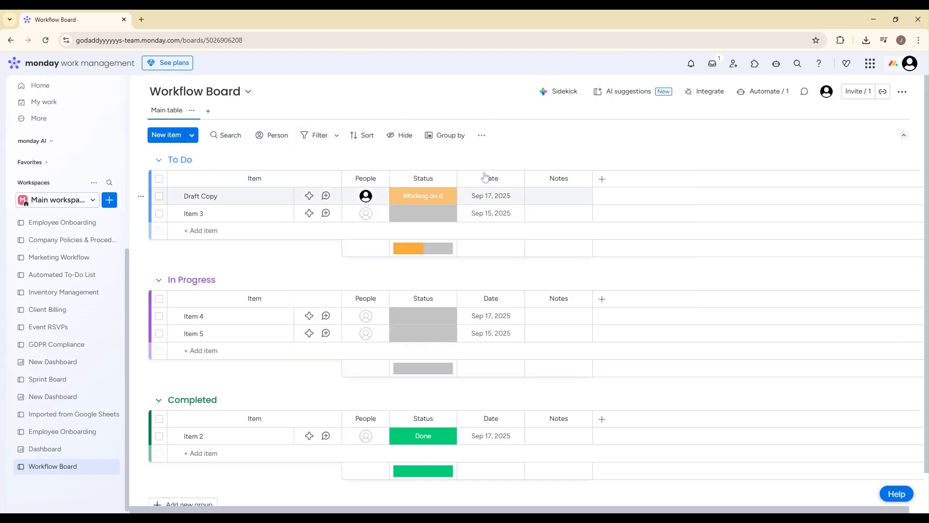